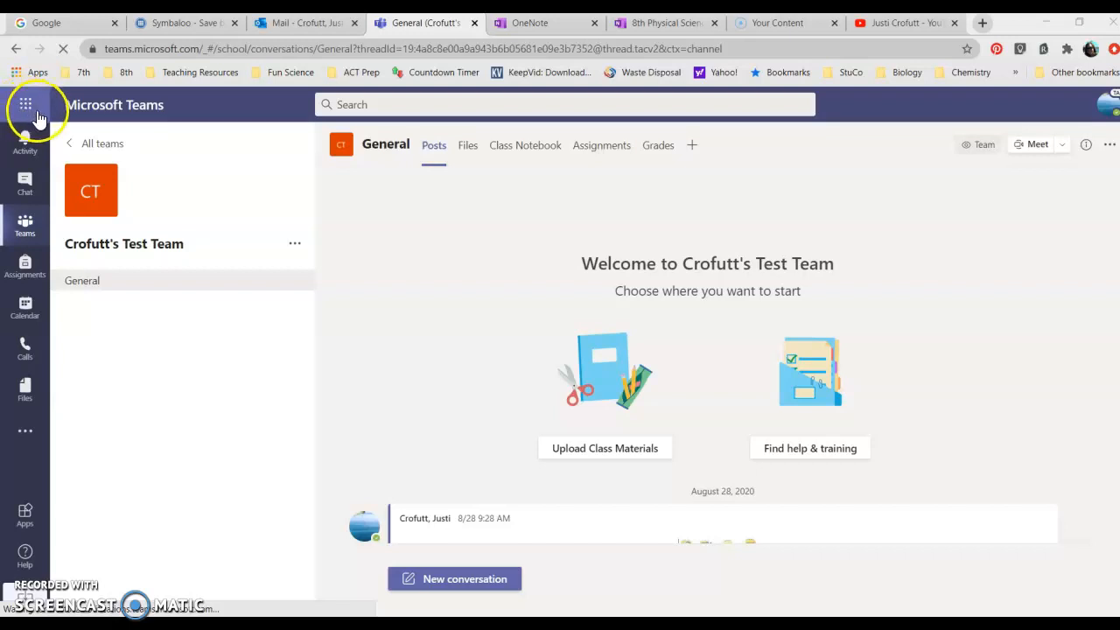
# Switch from Teams to OneNote and list only the notebooks under My notebooks
pyautogui.click(25, 105)
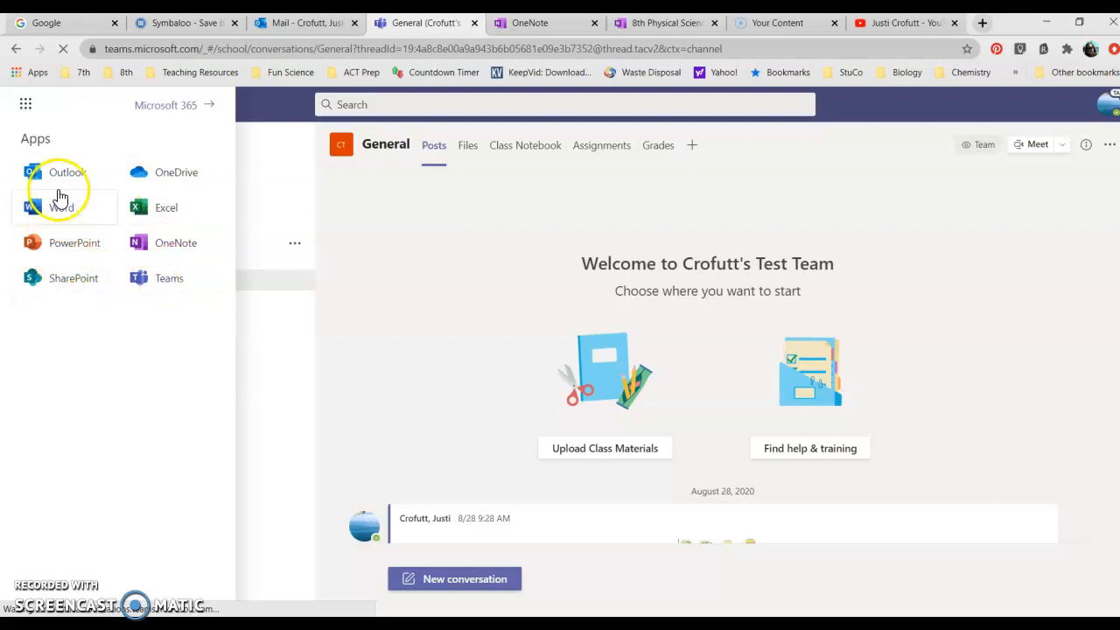
pyautogui.rightClick(180, 253)
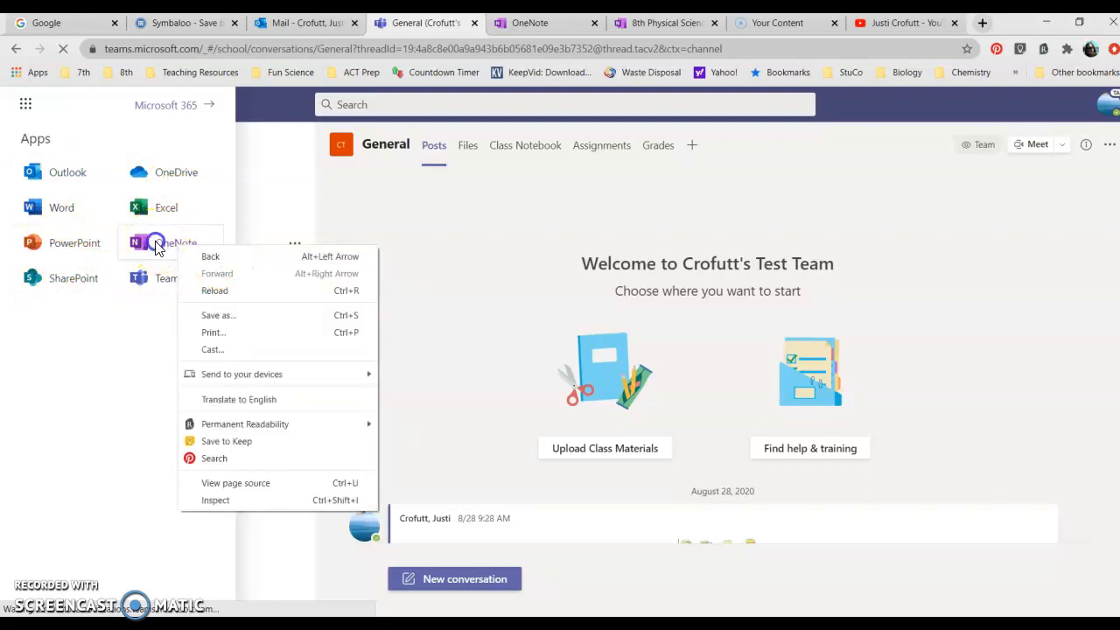
pyautogui.click(154, 249)
pyautogui.click(634, 23)
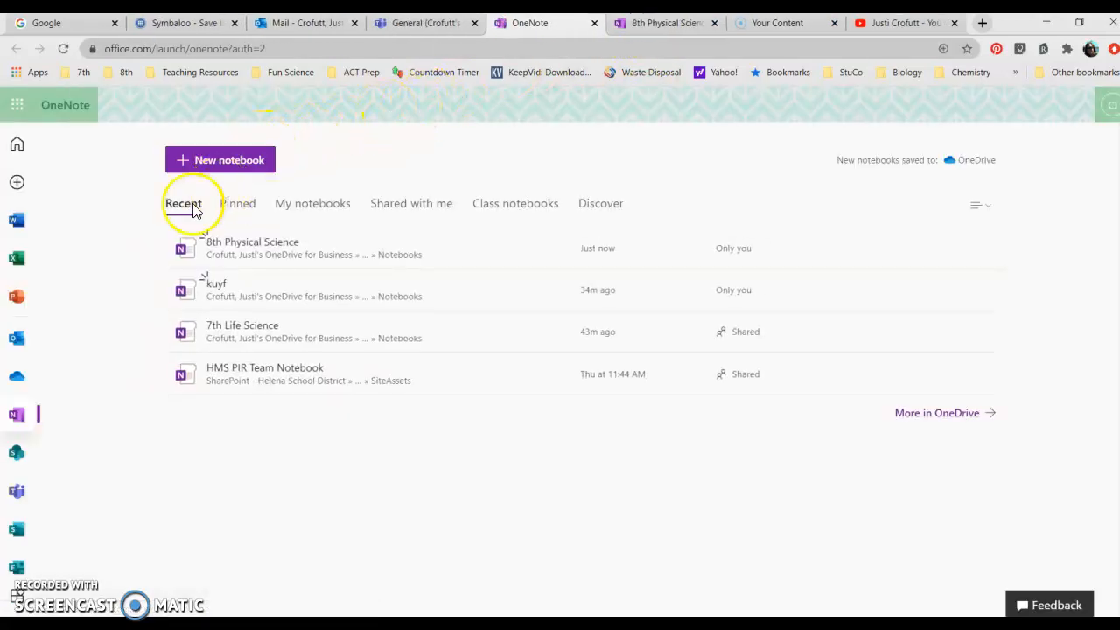
pyautogui.click(315, 207)
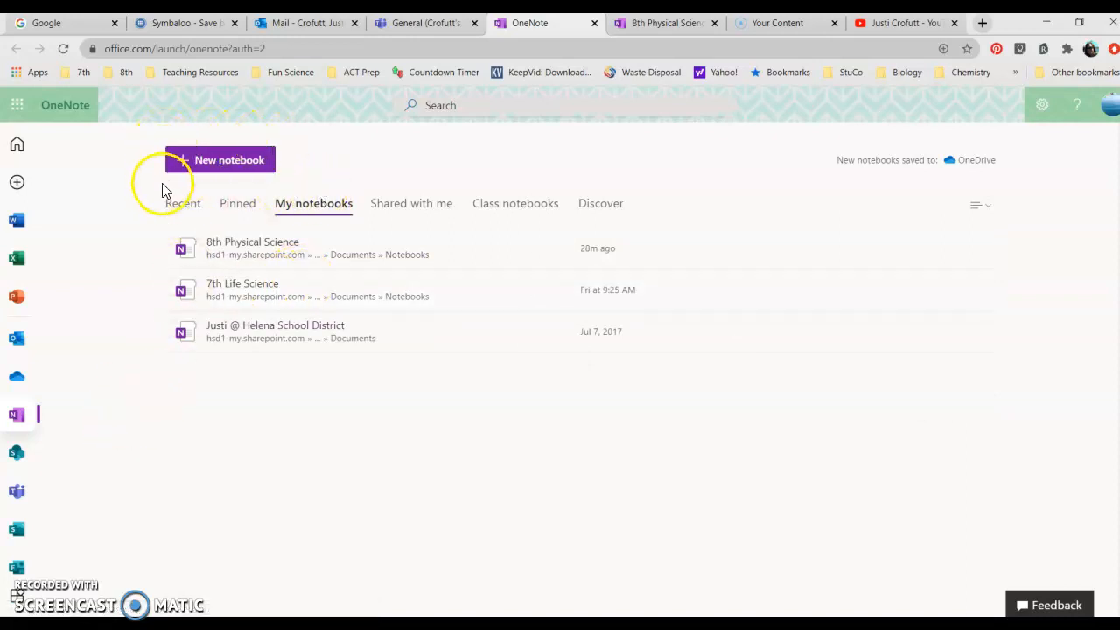
# Open the 8th Physical Science notebook from the notebook list and close the duplicate tab of it
pyautogui.click(184, 166)
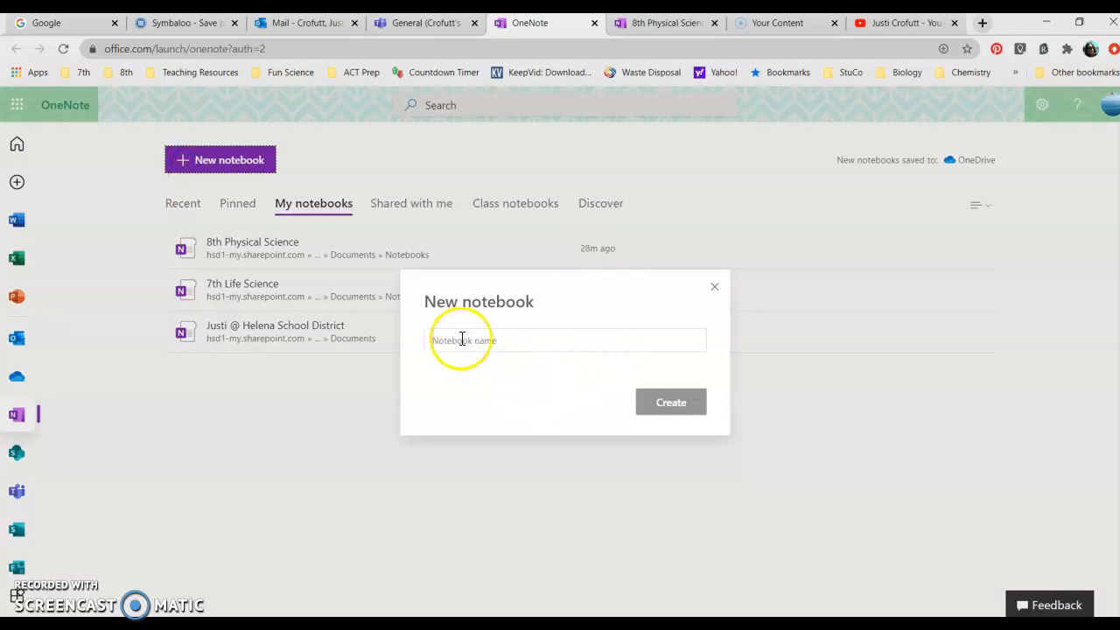
pyautogui.click(715, 288)
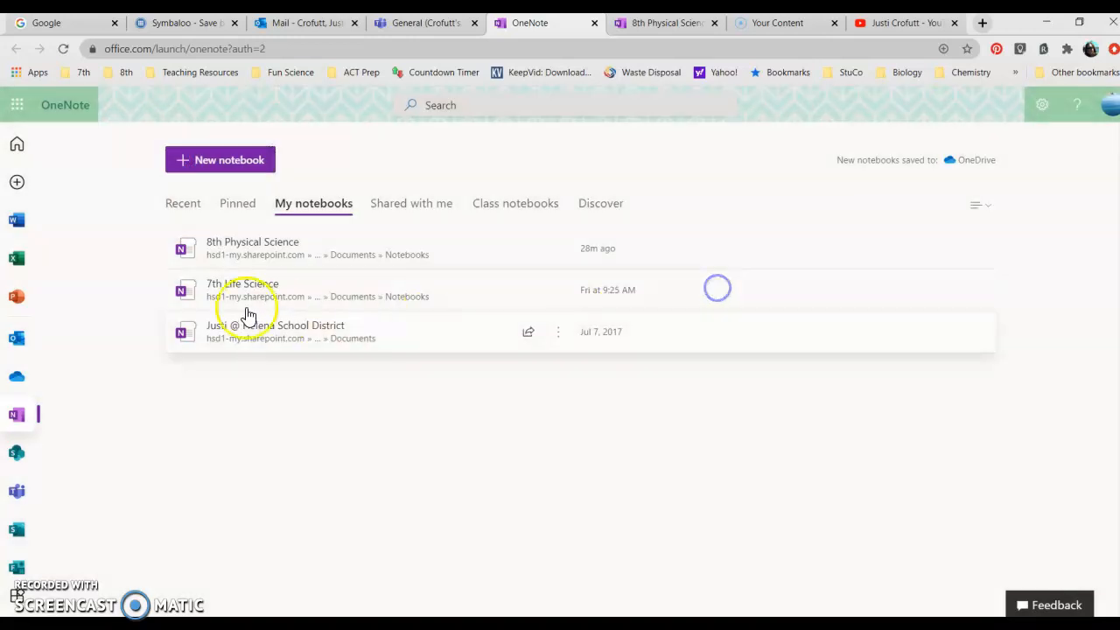
pyautogui.click(246, 251)
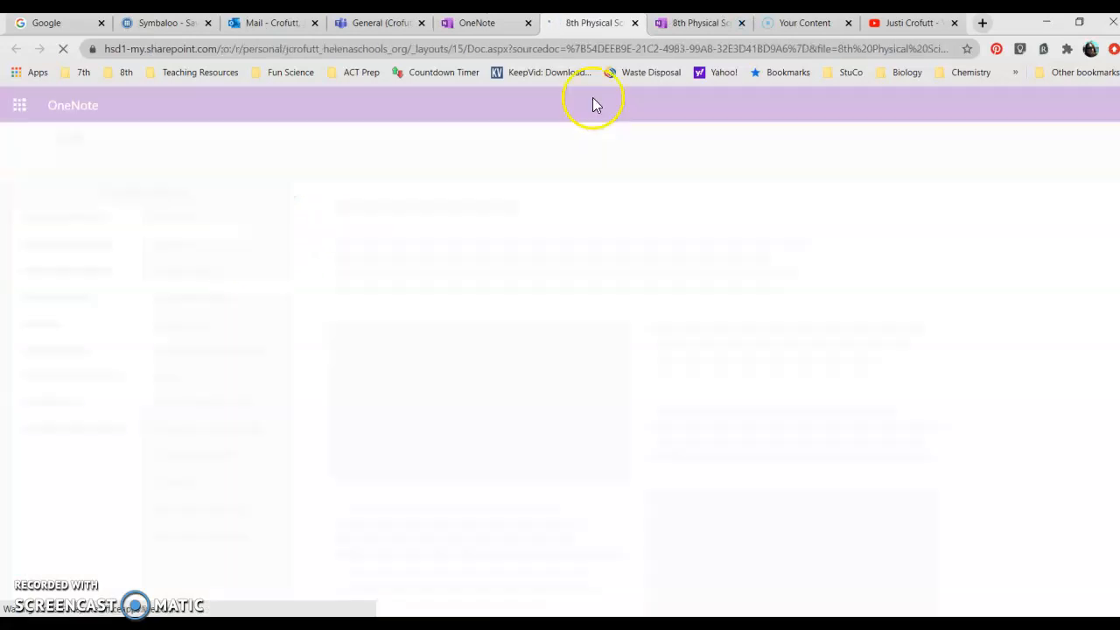
pyautogui.click(742, 25)
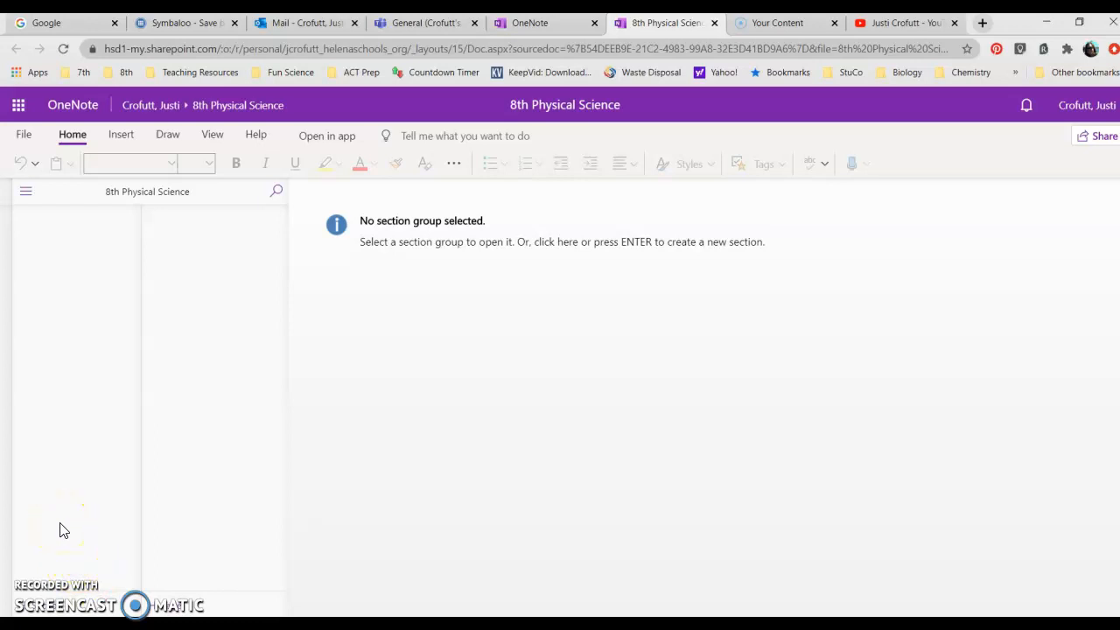
# Create a new section named Metric System in the 8th Physical Science notebook
pyautogui.click(46, 611)
pyautogui.click(26, 605)
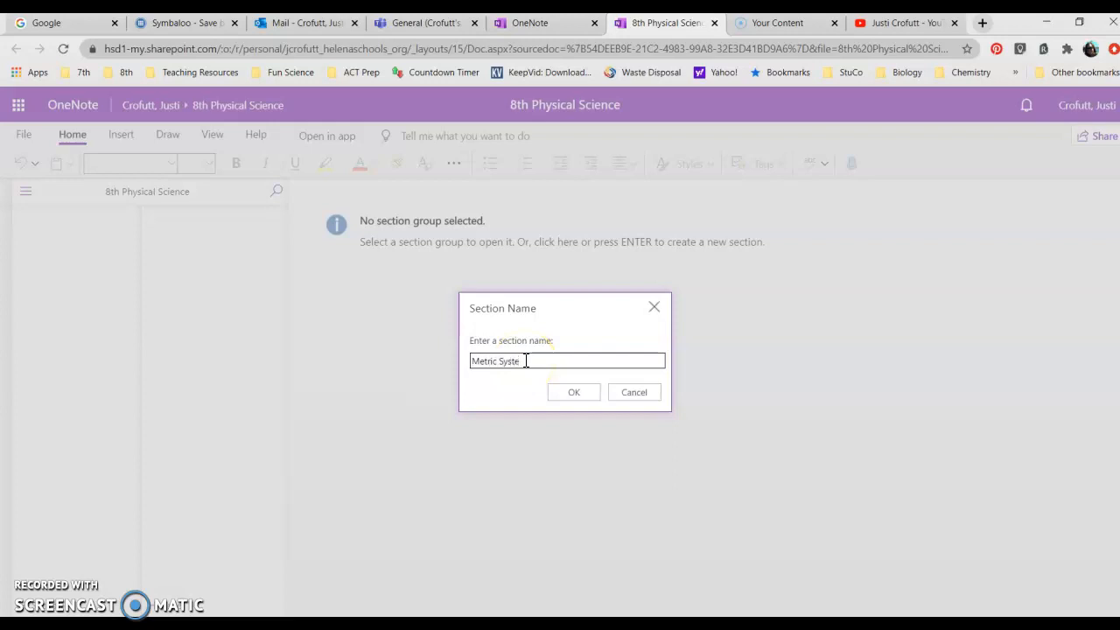
pyautogui.click(573, 393)
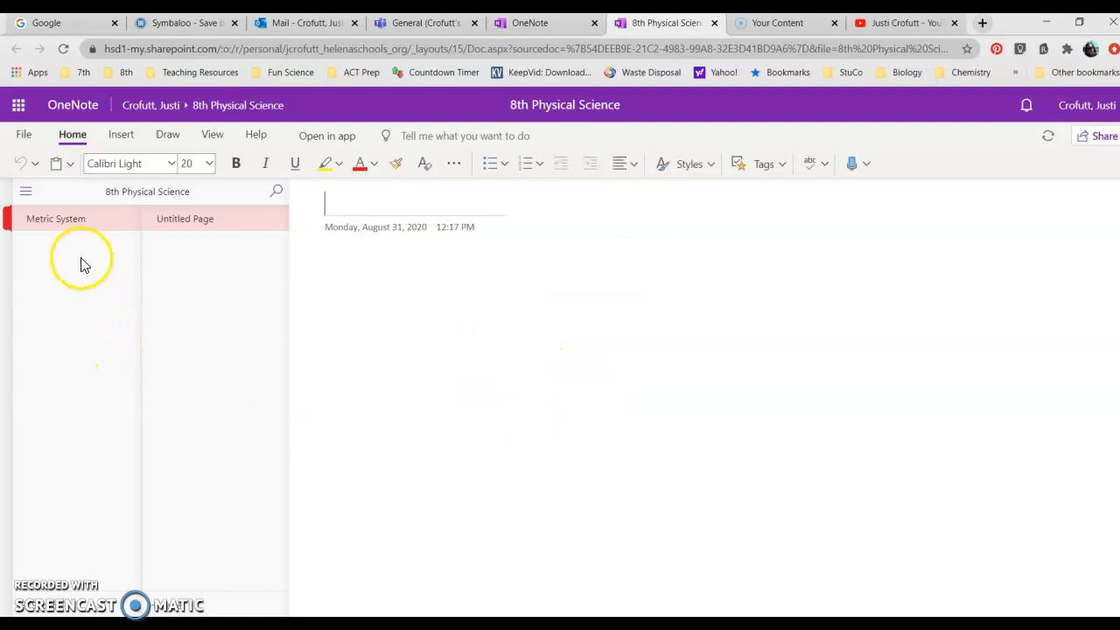
pyautogui.click(81, 253)
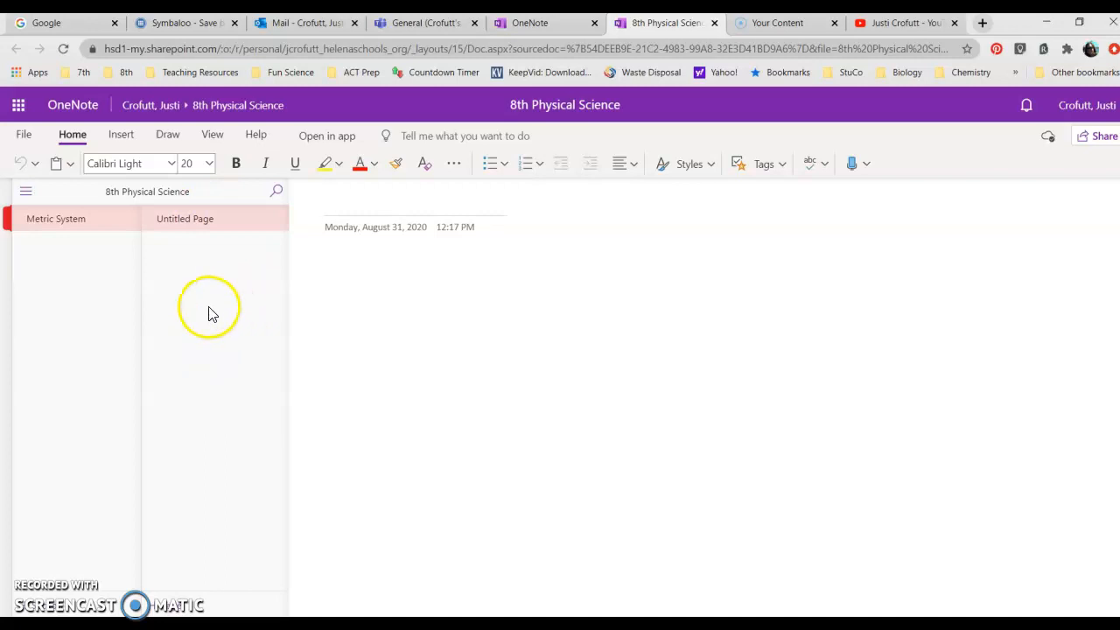
# Title the section's untitled page Unit Conversions and add a second page titled Measurement
pyautogui.click(195, 220)
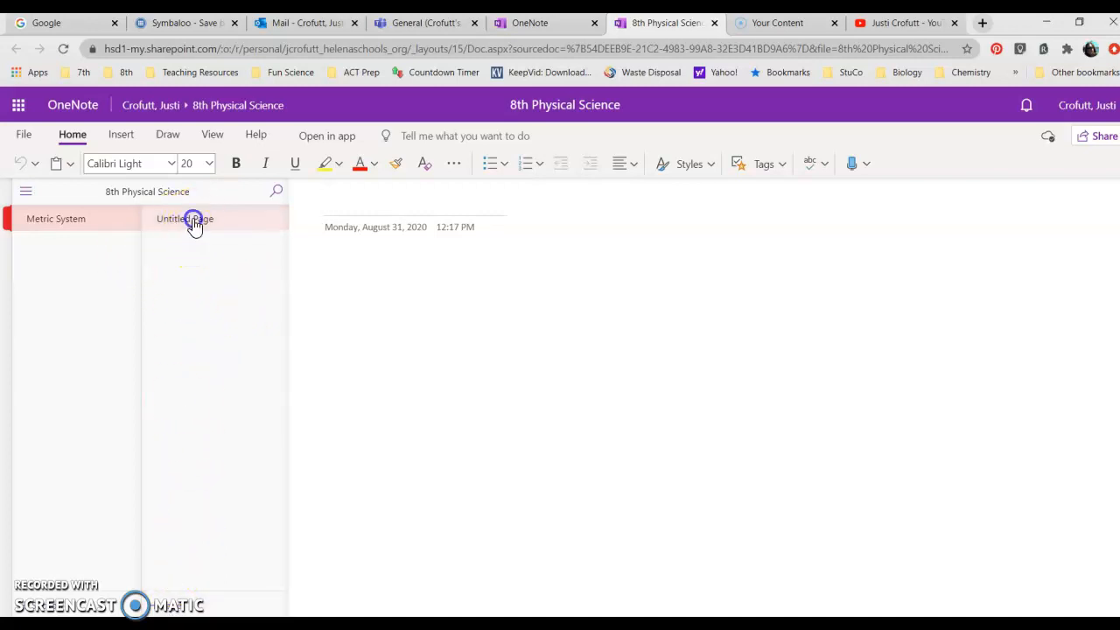
pyautogui.click(339, 203)
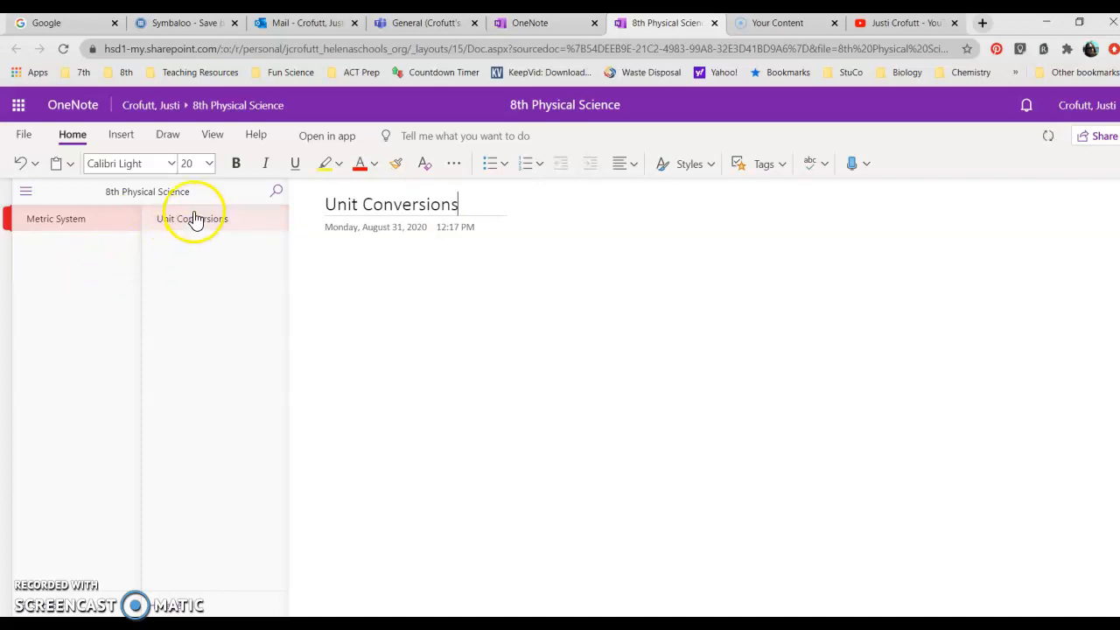
pyautogui.click(175, 606)
pyautogui.click(207, 248)
pyautogui.click(357, 202)
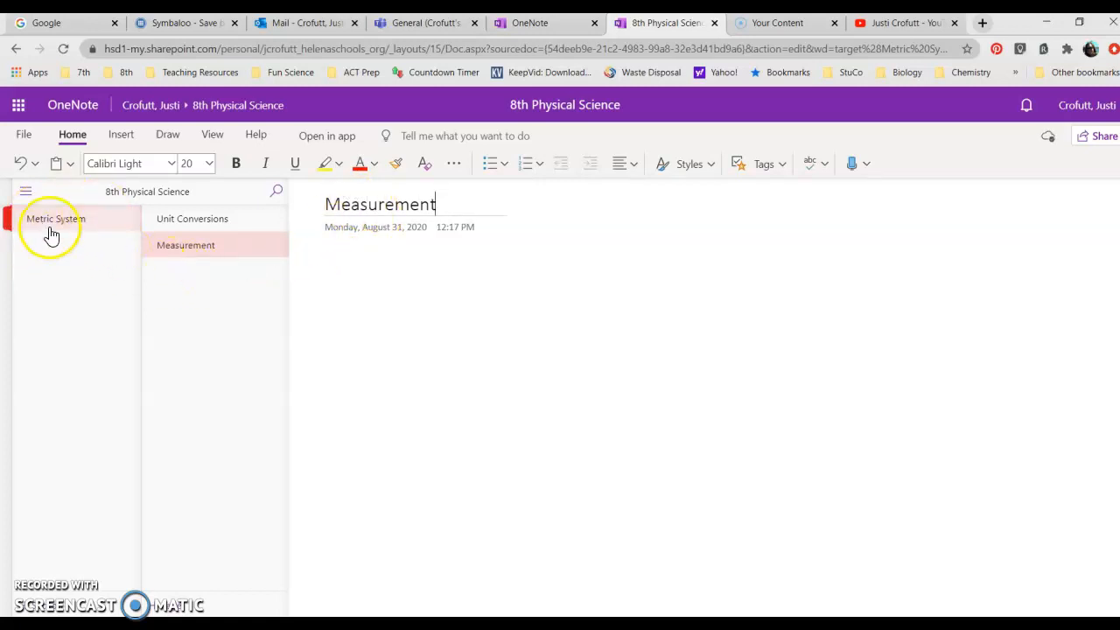
# Switch between the Measurement and Unit Conversions pages, ending on Unit Conversions
pyautogui.click(188, 226)
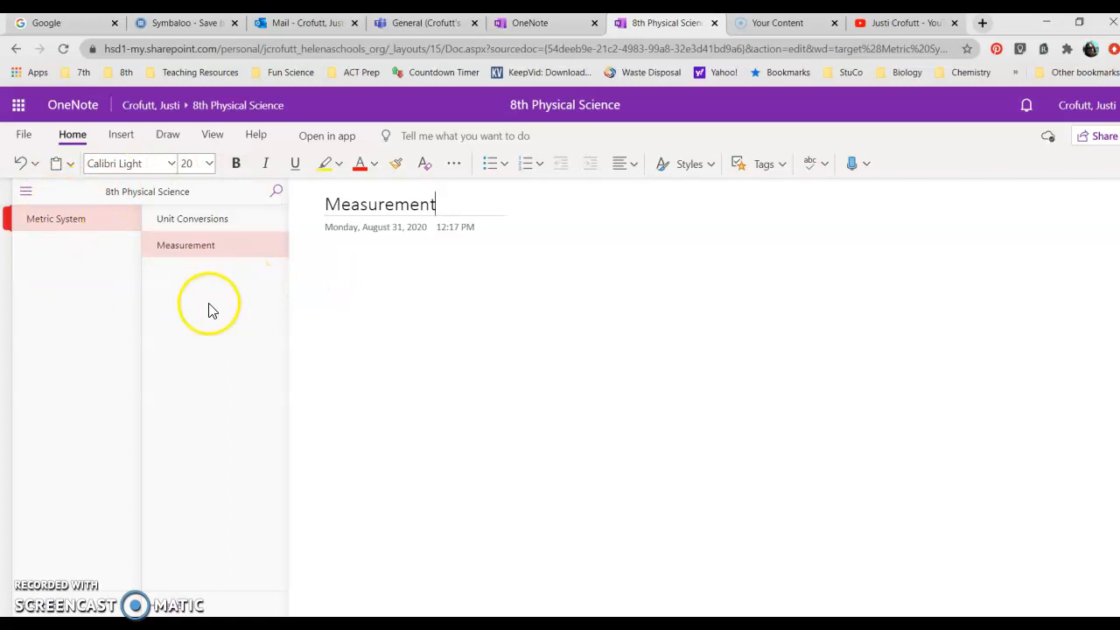
pyautogui.click(211, 225)
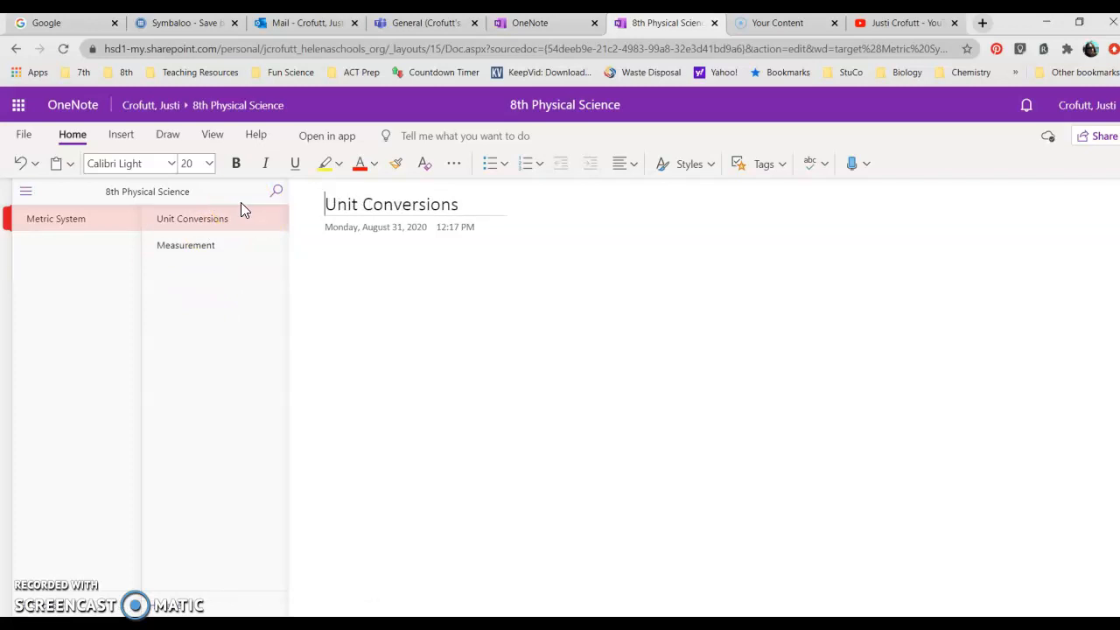
pyautogui.click(254, 250)
pyautogui.click(228, 208)
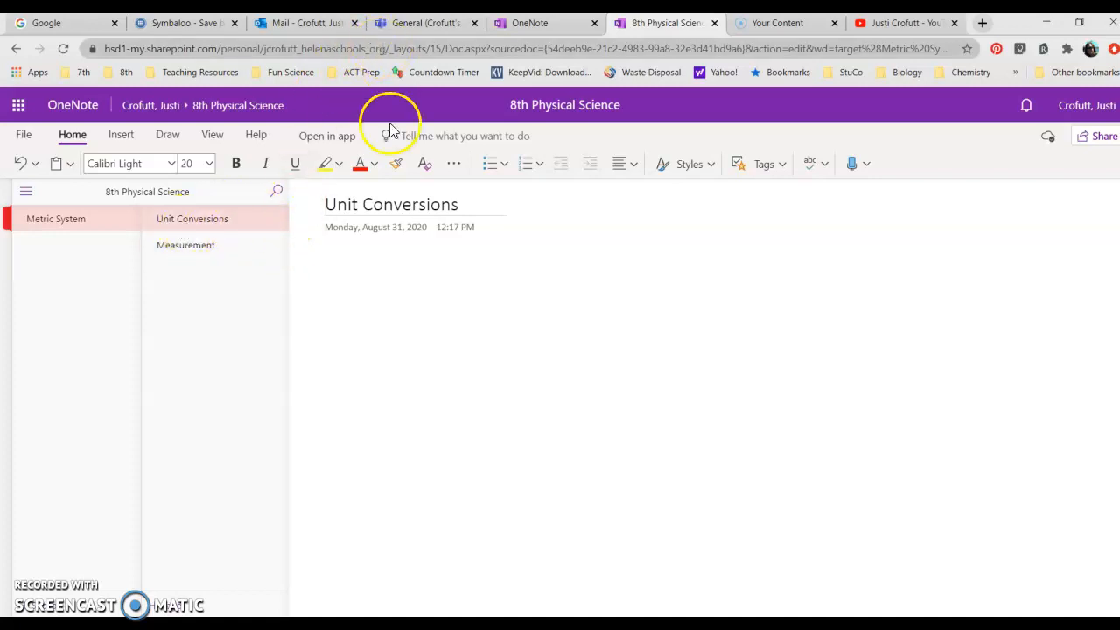
# Switch to the Teams General channel, download the minions image from the August 28 post and view it in Photos
pyautogui.click(446, 27)
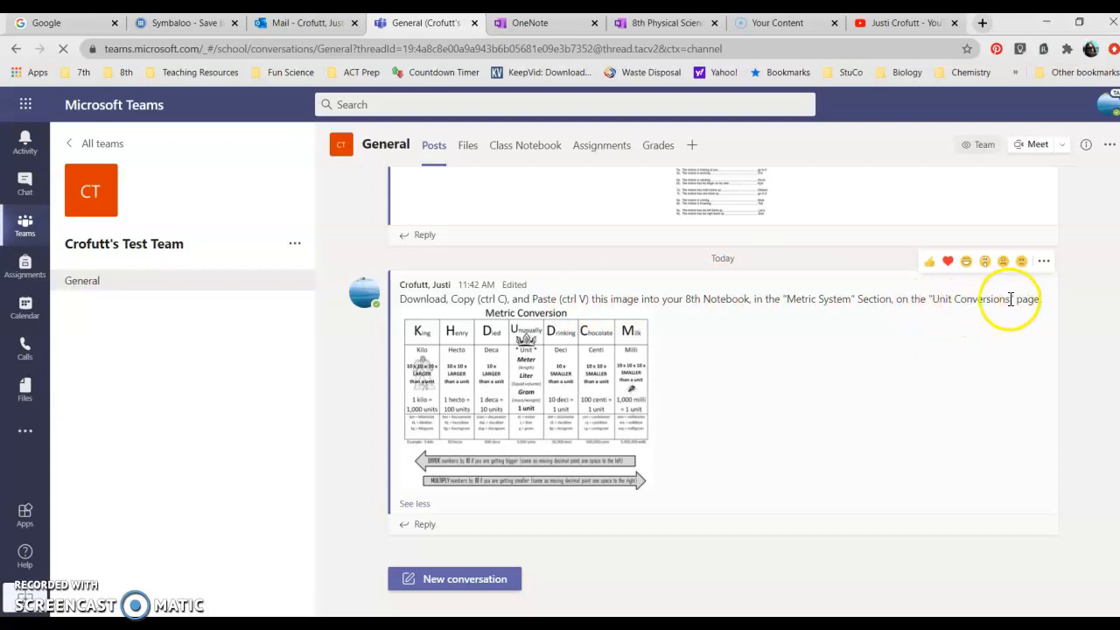
pyautogui.click(646, 25)
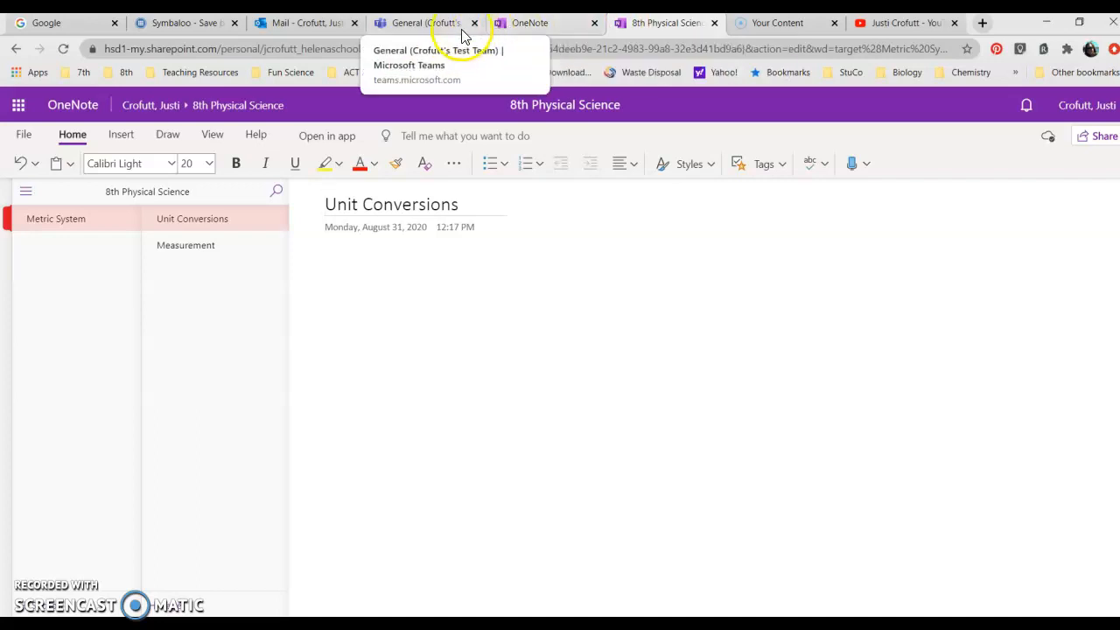
pyautogui.click(411, 24)
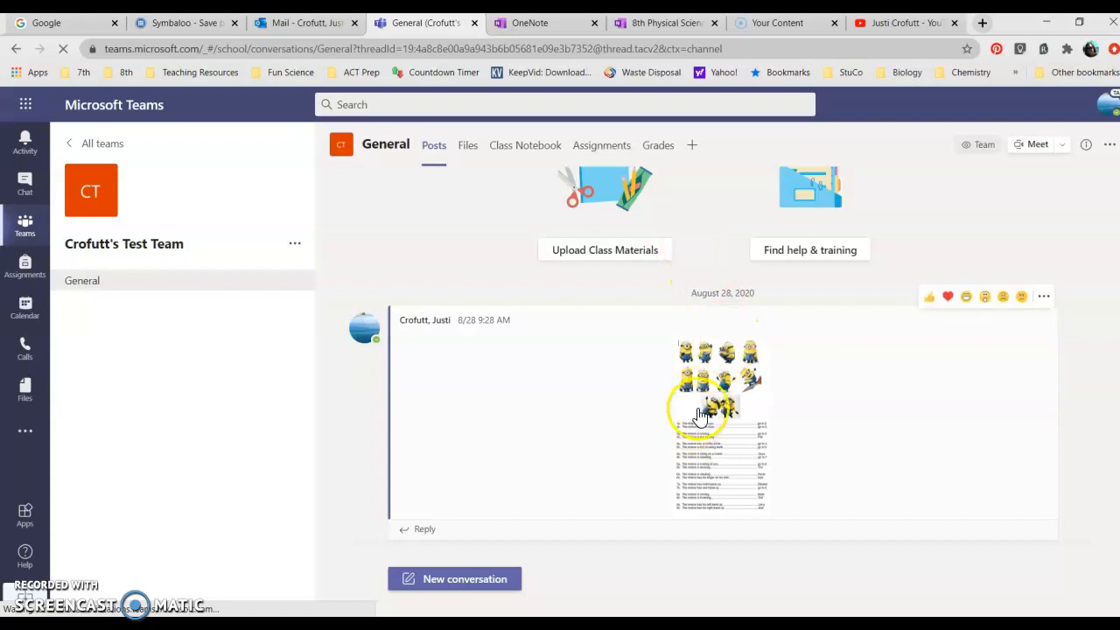
pyautogui.click(701, 410)
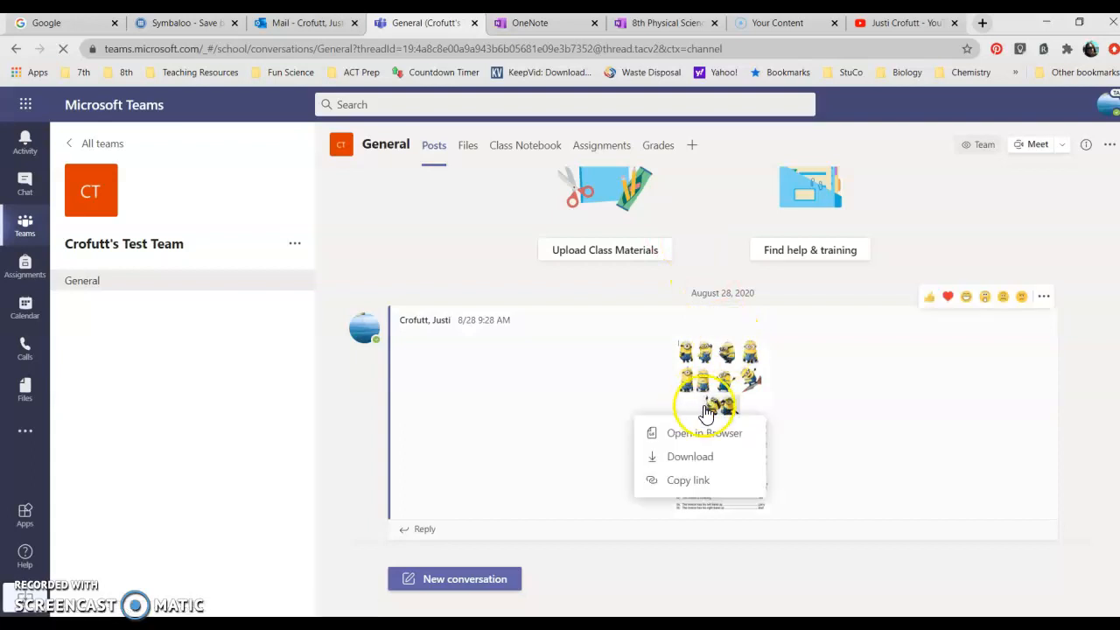
pyautogui.click(691, 457)
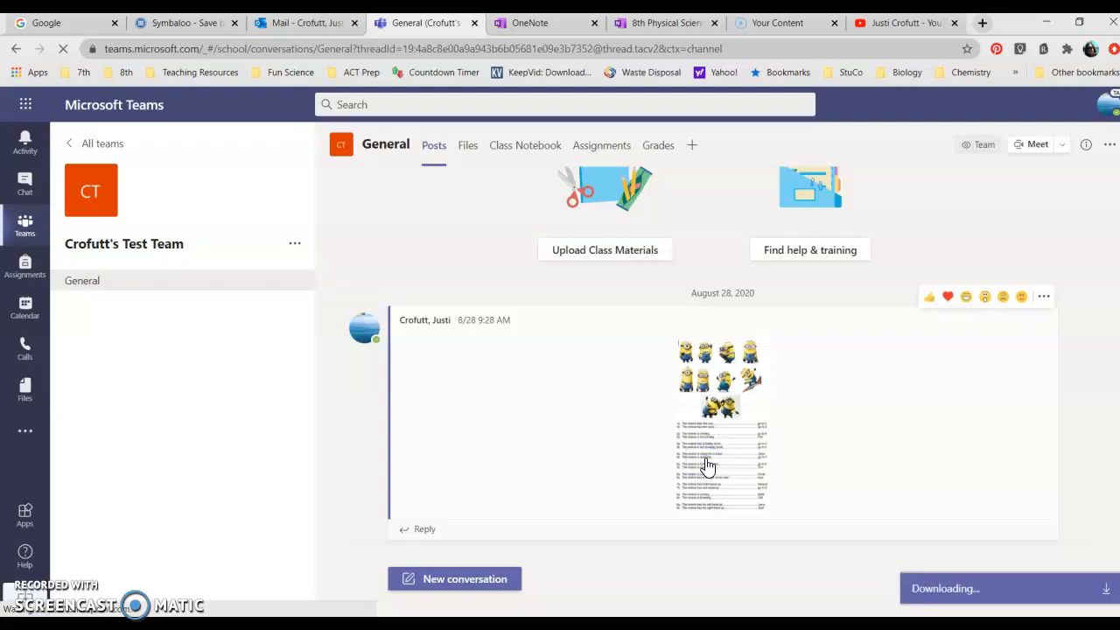
pyautogui.click(81, 598)
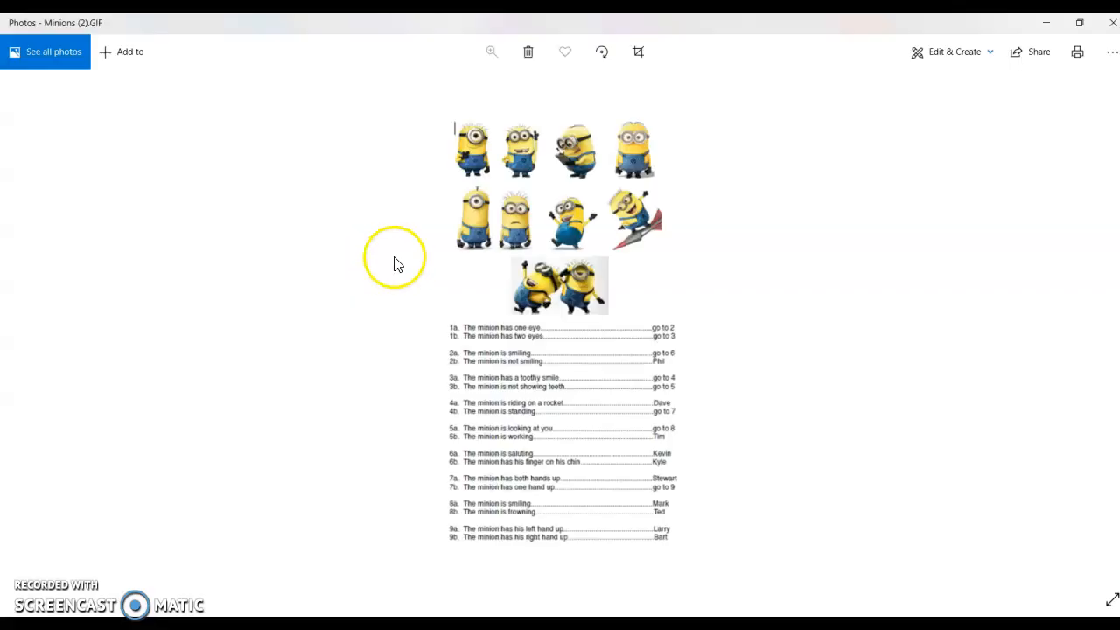
pyautogui.rightClick(569, 240)
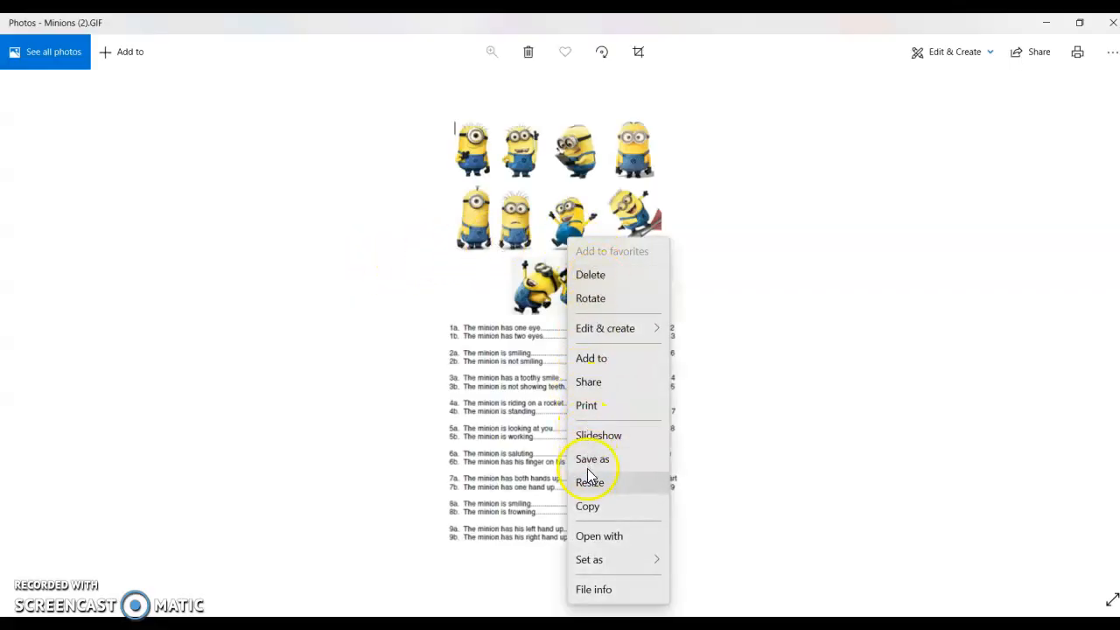
pyautogui.click(1047, 22)
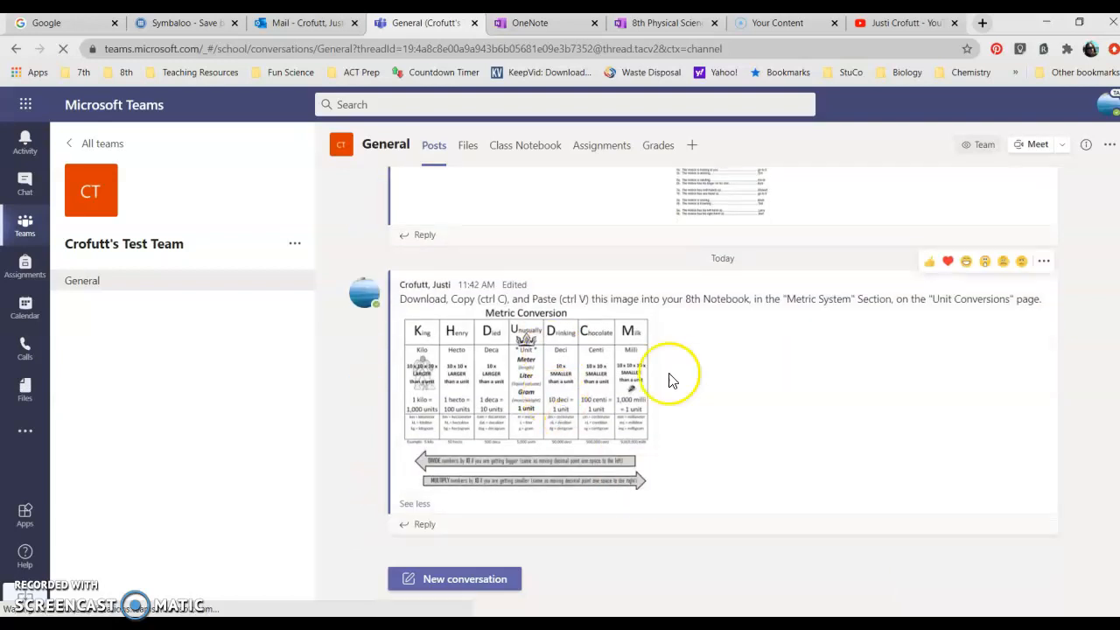
# Copy the Metric Conversion chart from today's Teams post and paste it below the title of OneNote's Unit Conversions page
pyautogui.rightClick(549, 365)
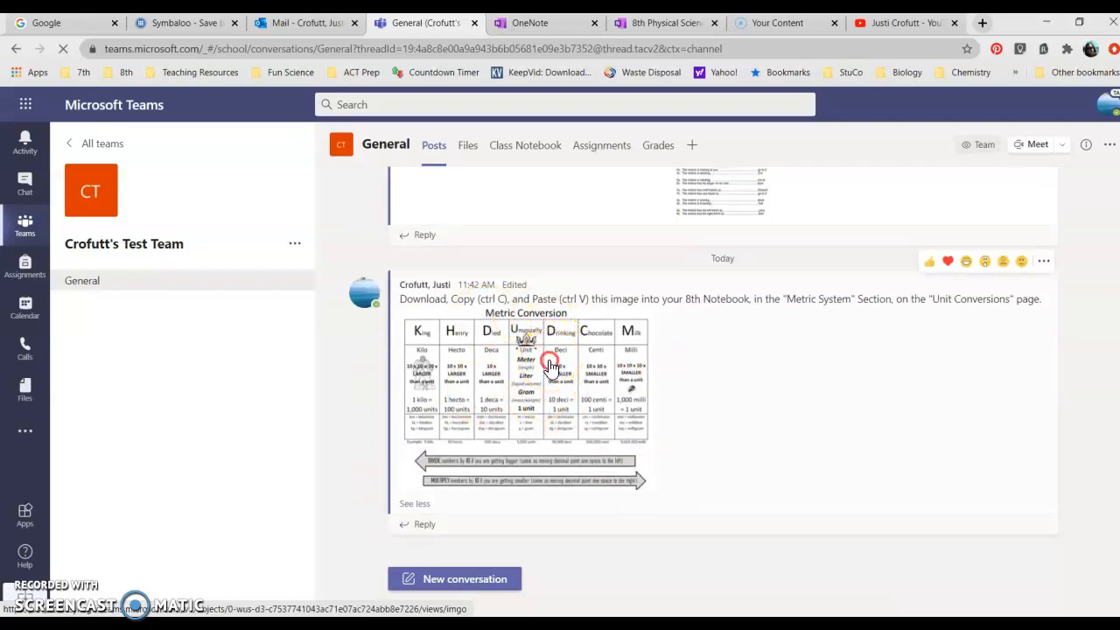
pyautogui.click(550, 390)
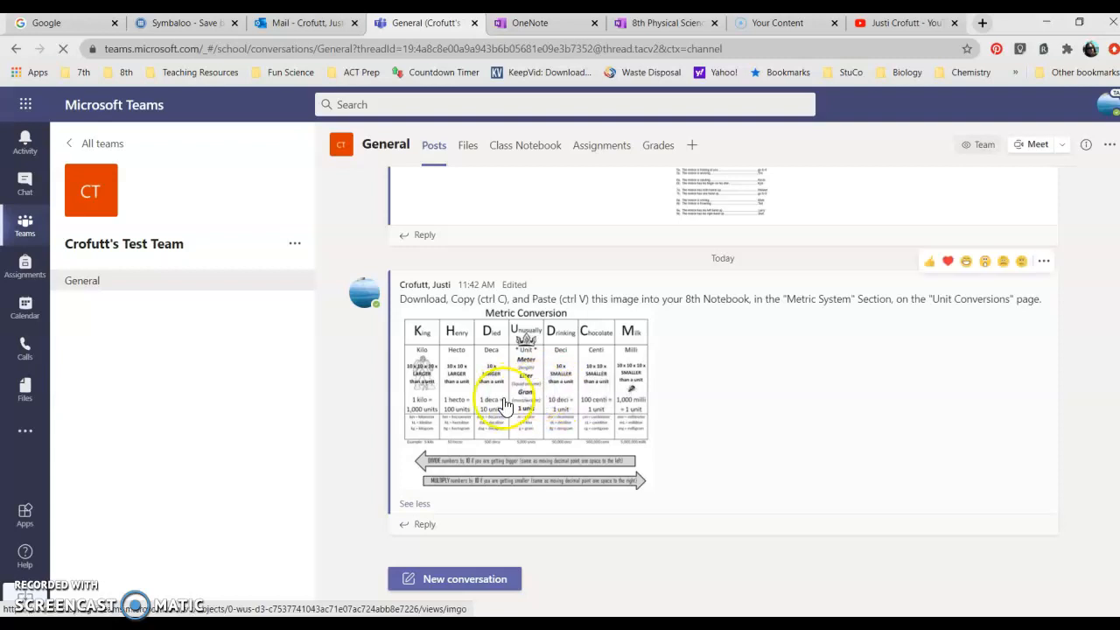
pyautogui.click(650, 35)
pyautogui.click(328, 254)
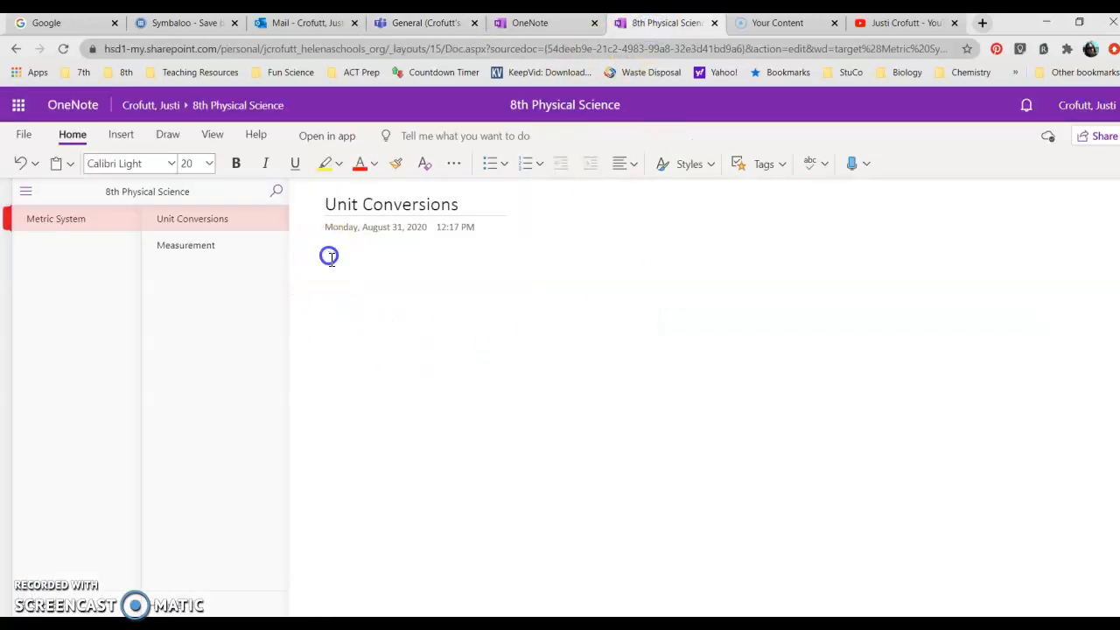
pyautogui.hotkey('ctrl', 'v')
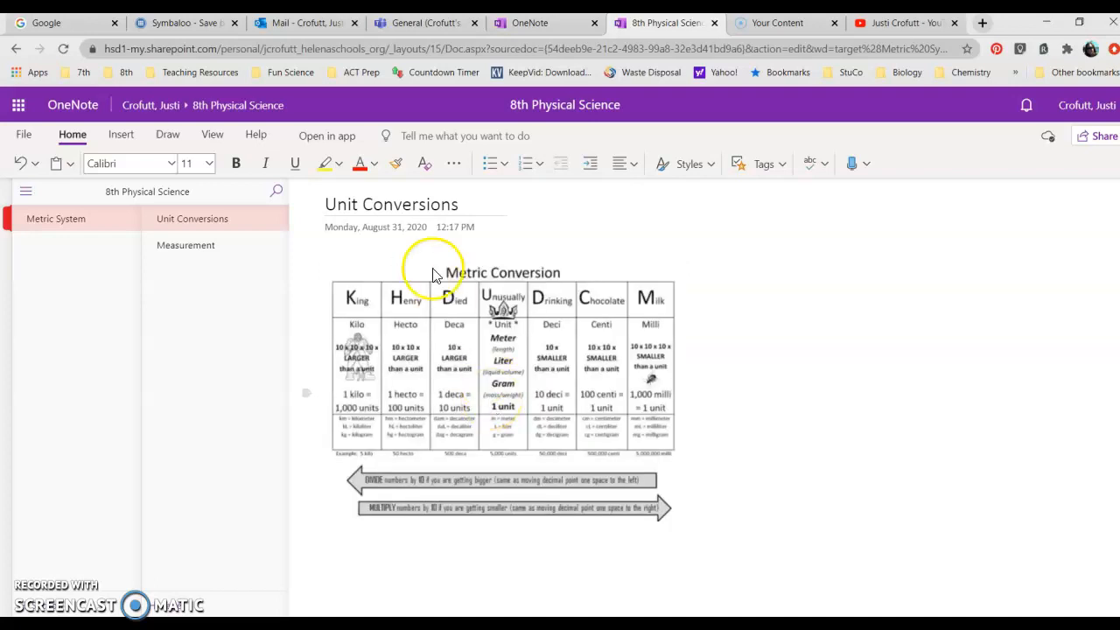
# Enlarge the pasted Metric Conversion chart slightly, keeping its proportions
pyautogui.click(540, 370)
pyautogui.moveTo(684, 522); pyautogui.dragTo(718, 545)
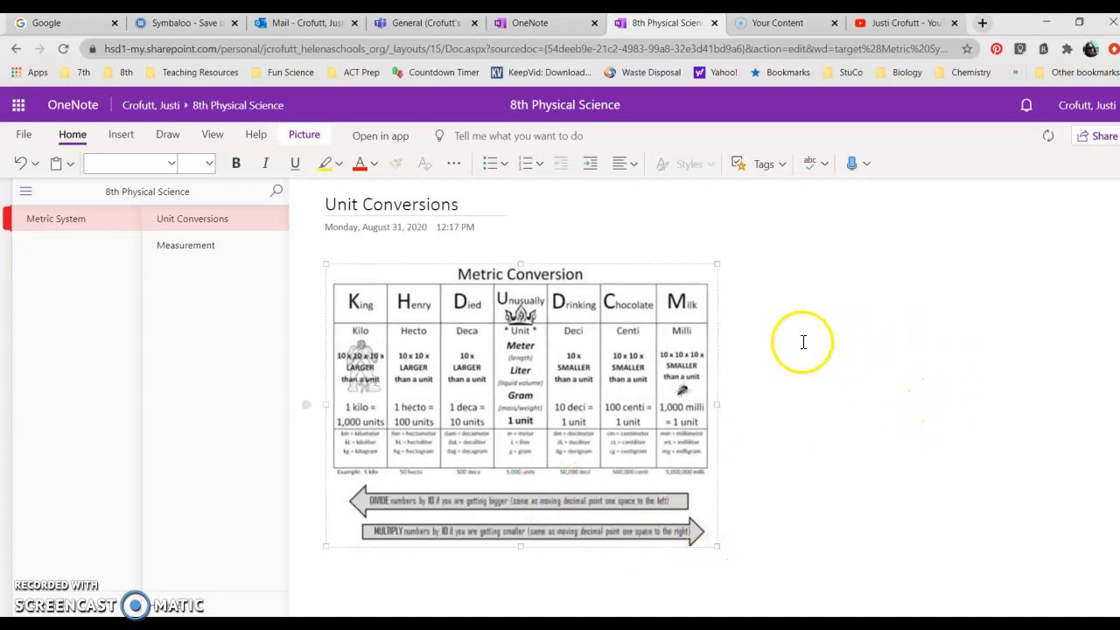
pyautogui.click(378, 585)
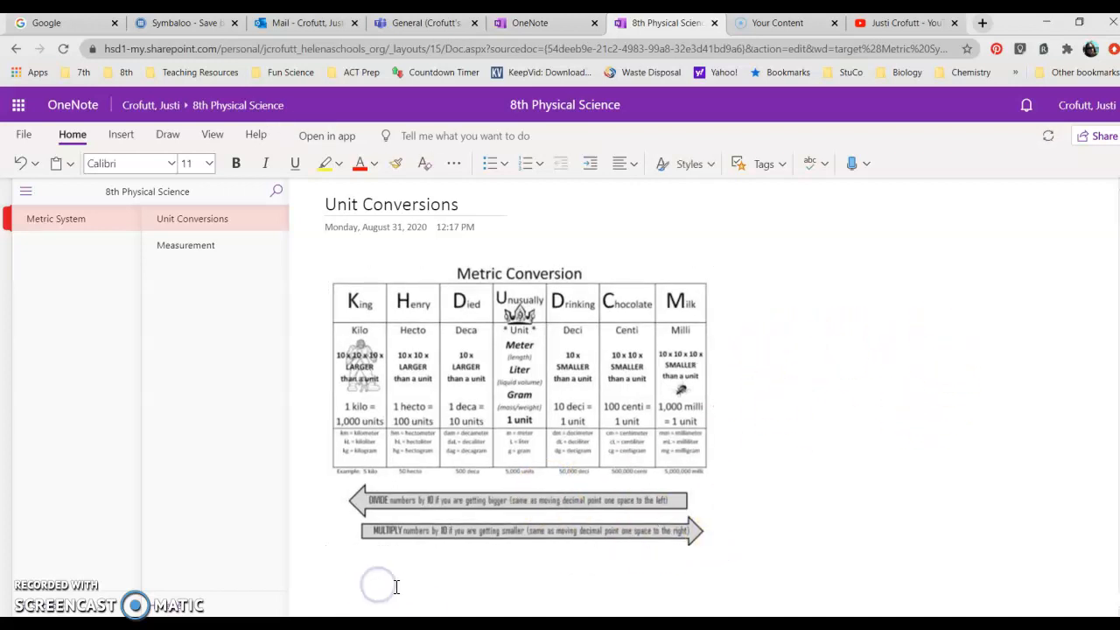
pyautogui.click(381, 587)
pyautogui.click(736, 450)
pyautogui.click(873, 357)
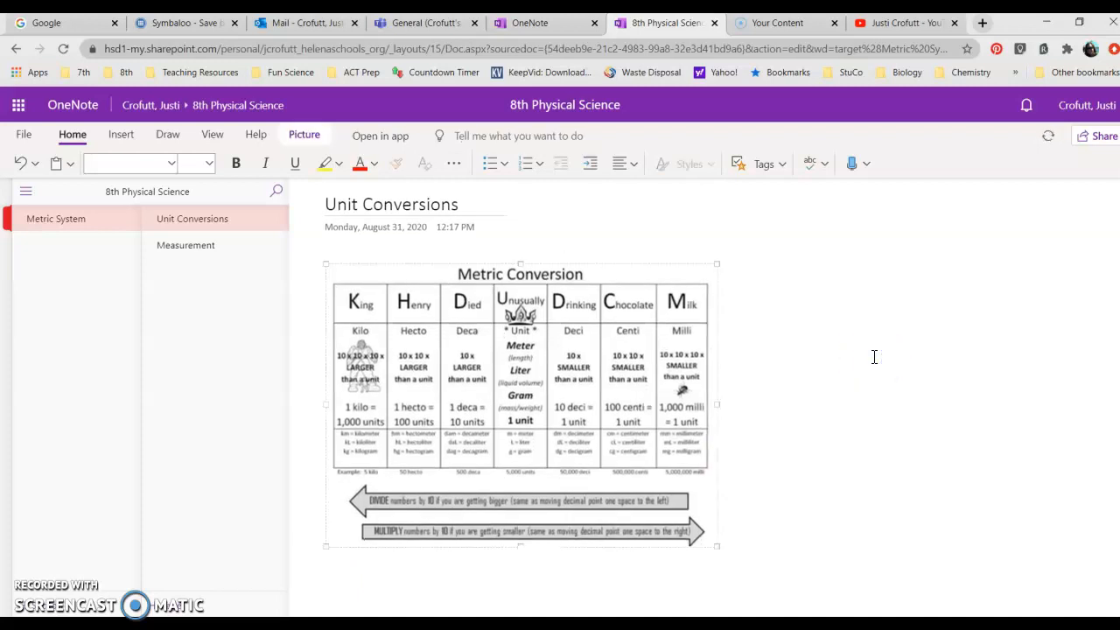
# Show the drawing tools for the Unit Conversions page and deselect the chart
pyautogui.click(167, 135)
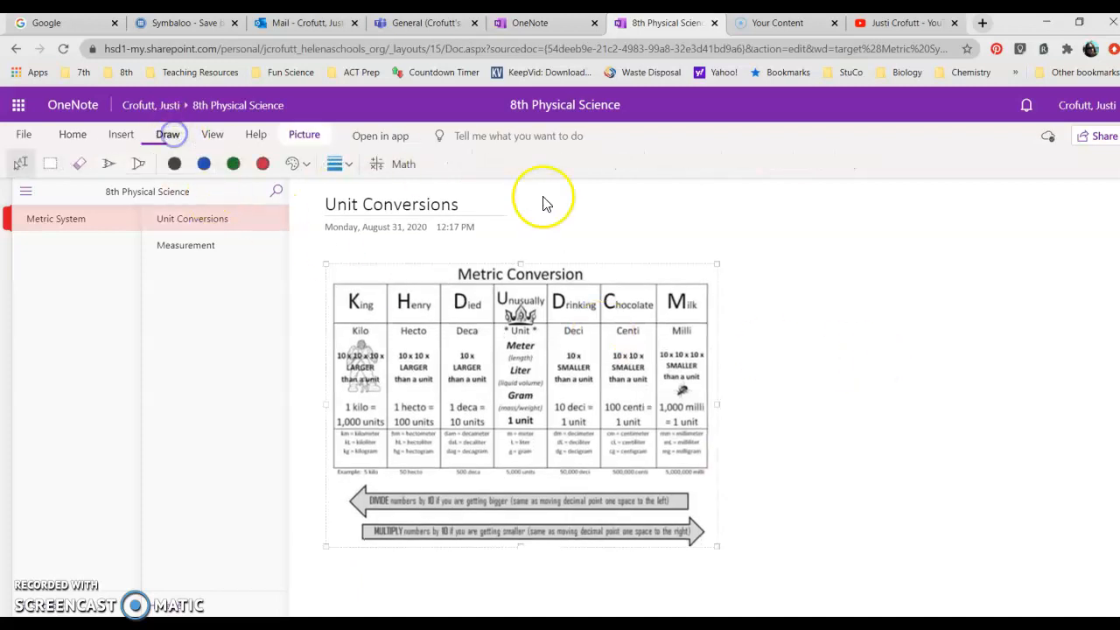
pyautogui.click(803, 374)
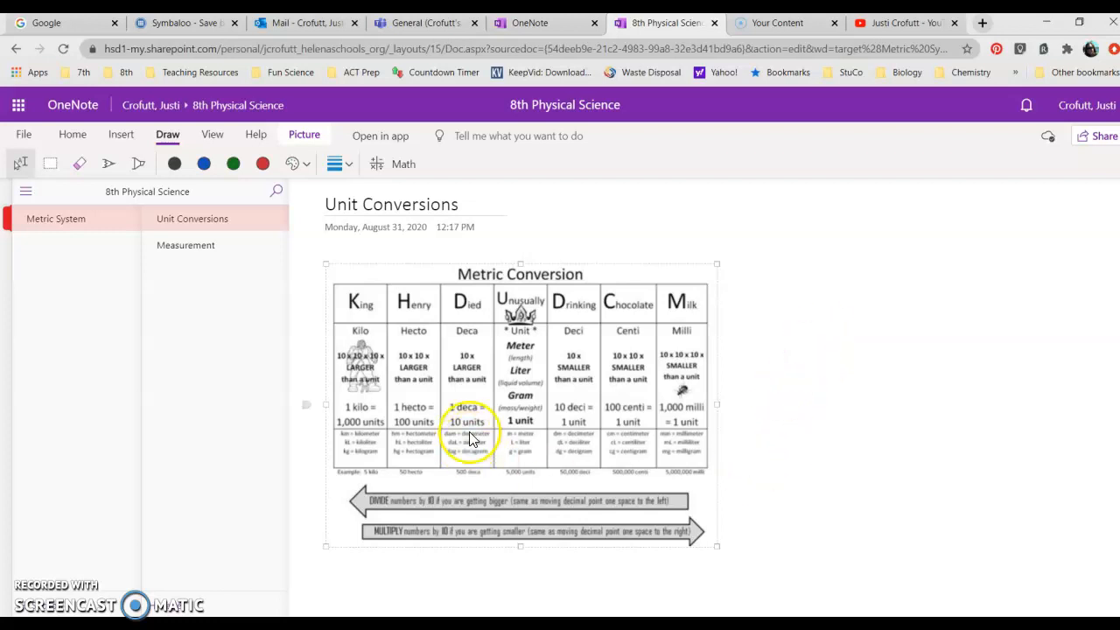
pyautogui.click(337, 552)
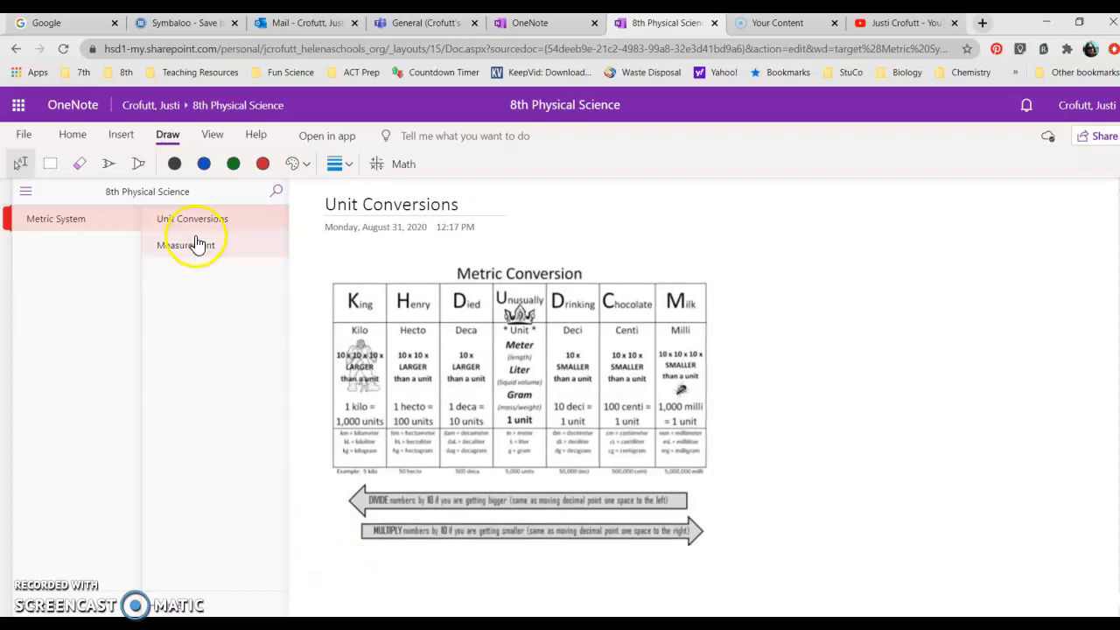
# Outline the chart's Unusually (Unit) column with the black pen and draw a pink highlighter stroke down the column
pyautogui.click(108, 166)
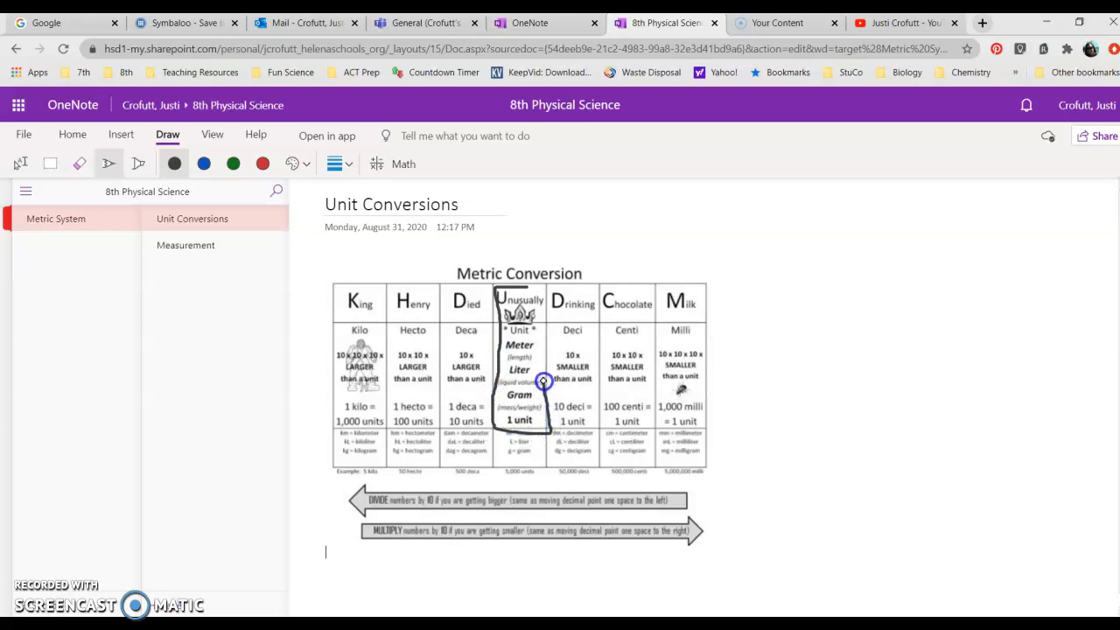
pyautogui.click(536, 288)
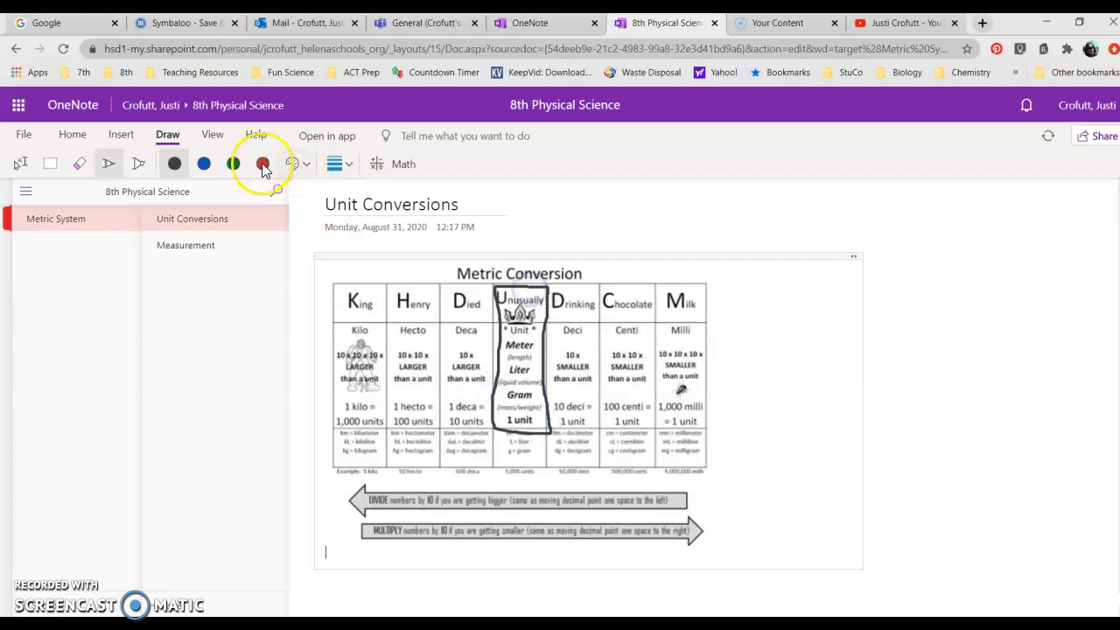
pyautogui.click(138, 163)
pyautogui.click(204, 164)
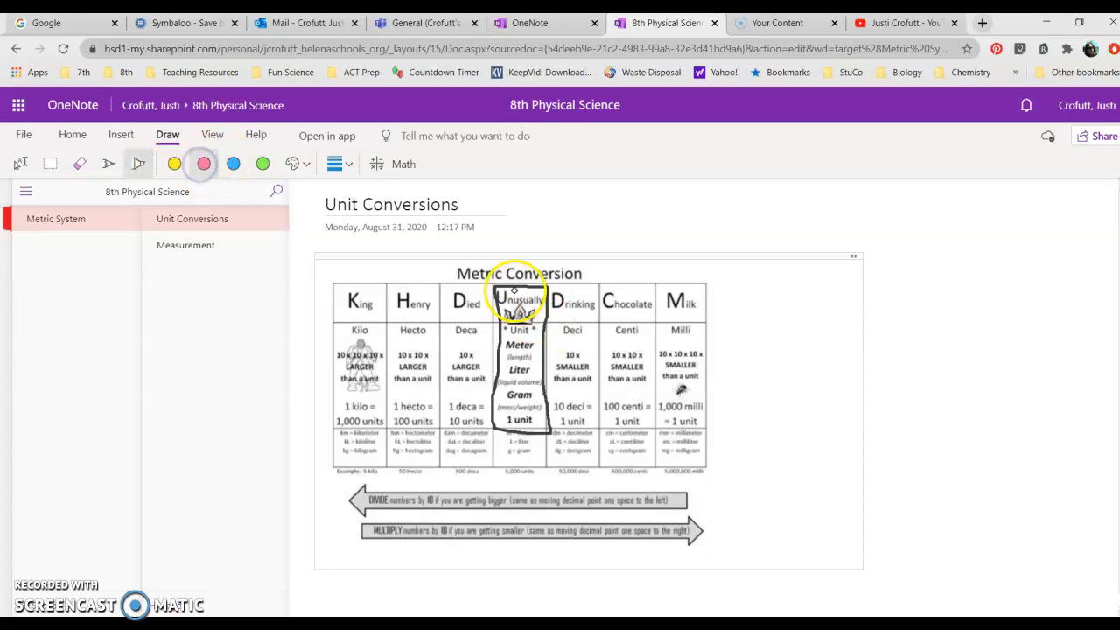
pyautogui.moveTo(506, 412); pyautogui.dragTo(506, 413)
# Change the highlighter's thickness and cover the rest of the outlined Unit column in pink
pyautogui.click(140, 170)
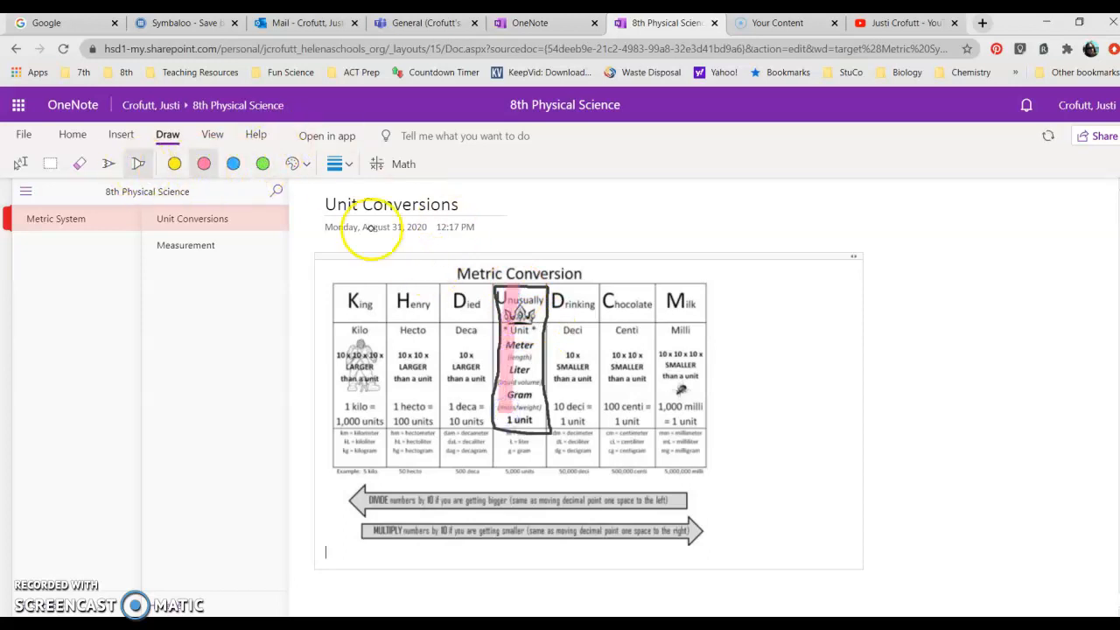
pyautogui.click(337, 164)
pyautogui.click(366, 427)
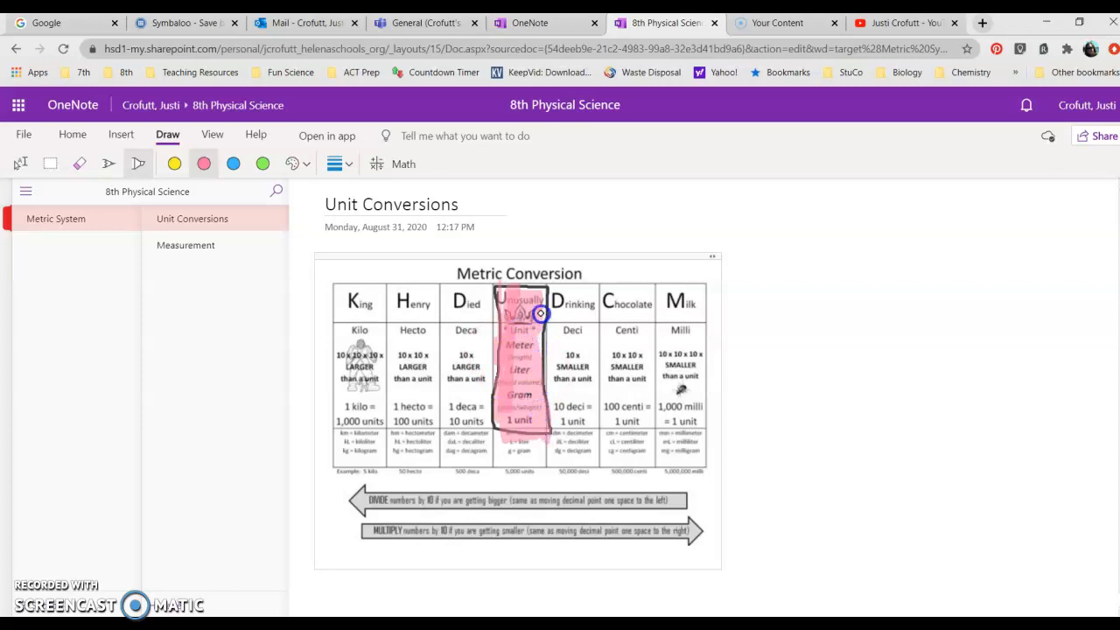
pyautogui.moveTo(540, 314); pyautogui.dragTo(518, 301)
# Erase the black outline and all the pink highlighting from the Metric Conversion chart
pyautogui.click(83, 164)
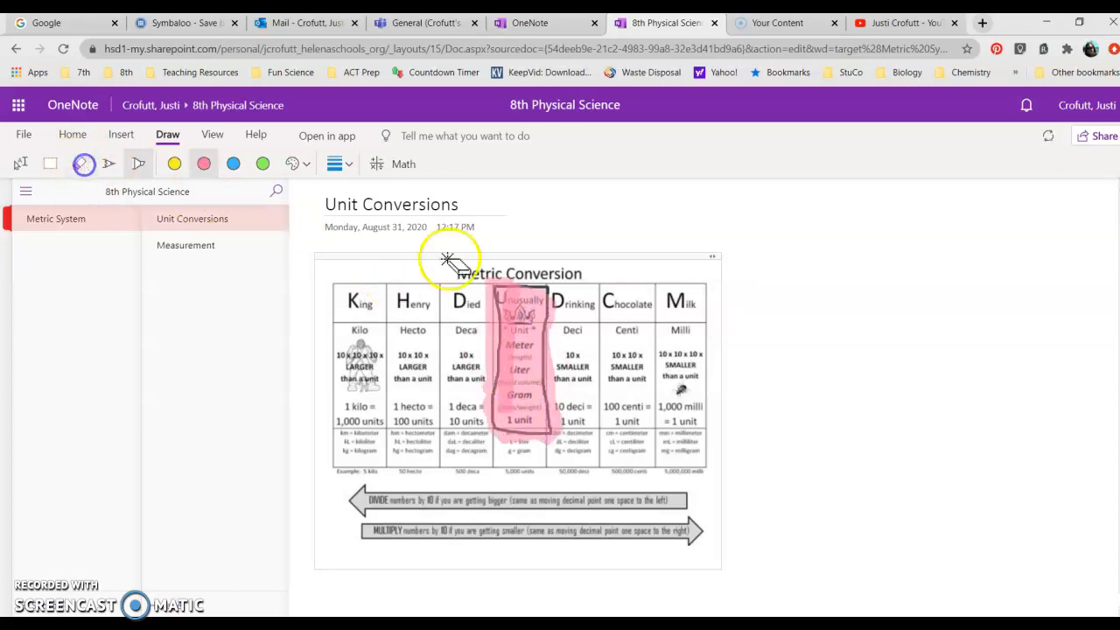
pyautogui.click(496, 298)
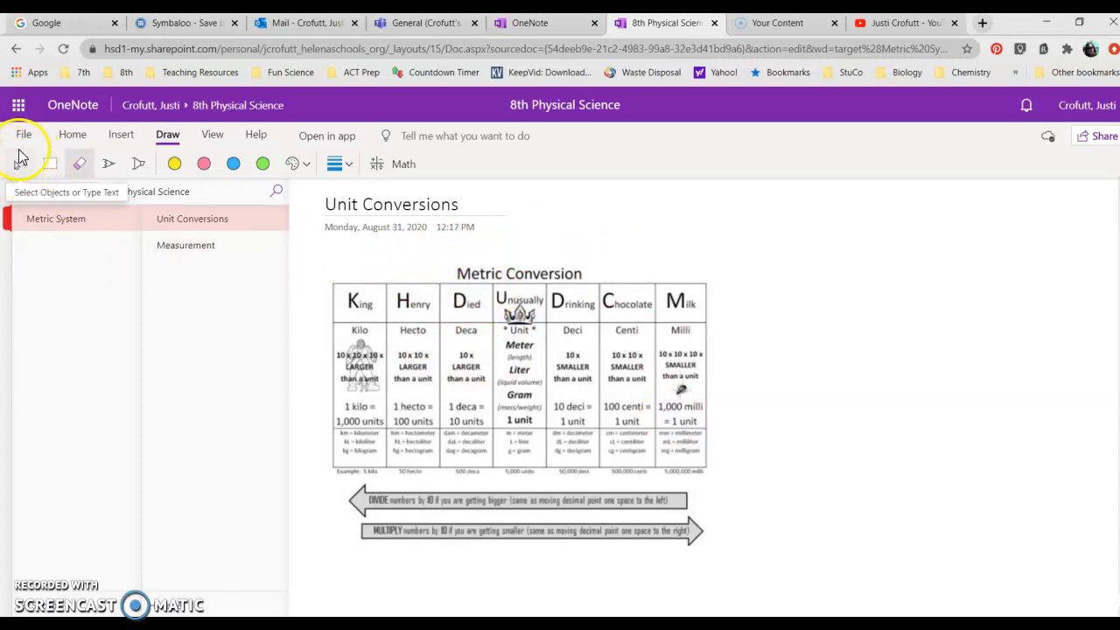
# Add a text note reading "Base Unit" and place it on the chart's Unit column, just below "1 unit"
pyautogui.click(24, 167)
pyautogui.click(830, 424)
pyautogui.click(857, 438)
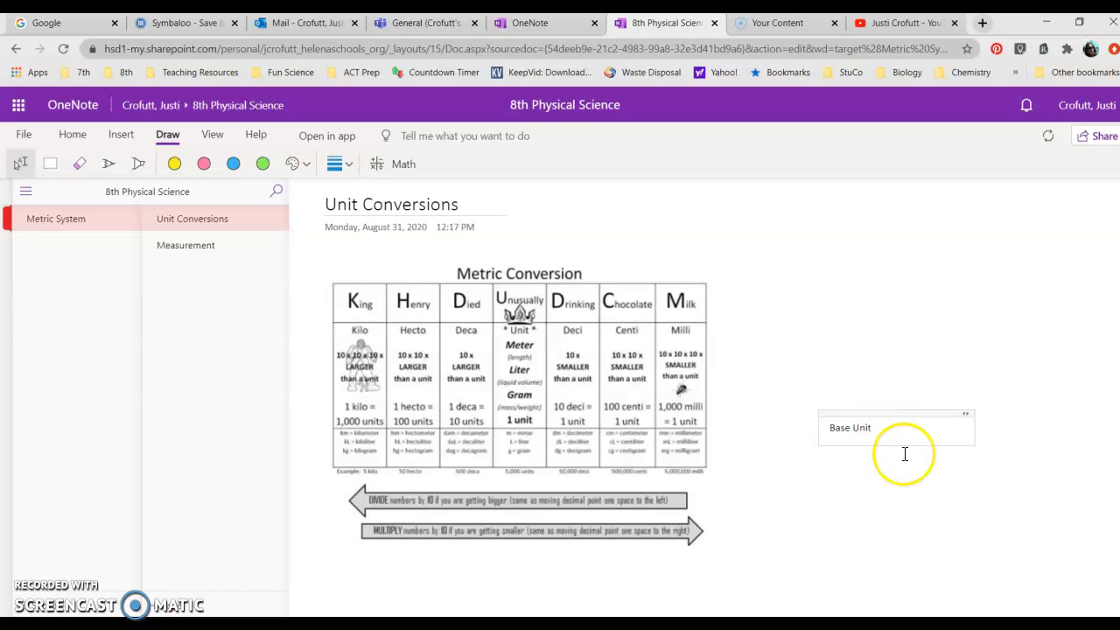
pyautogui.moveTo(828, 379); pyautogui.dragTo(582, 414)
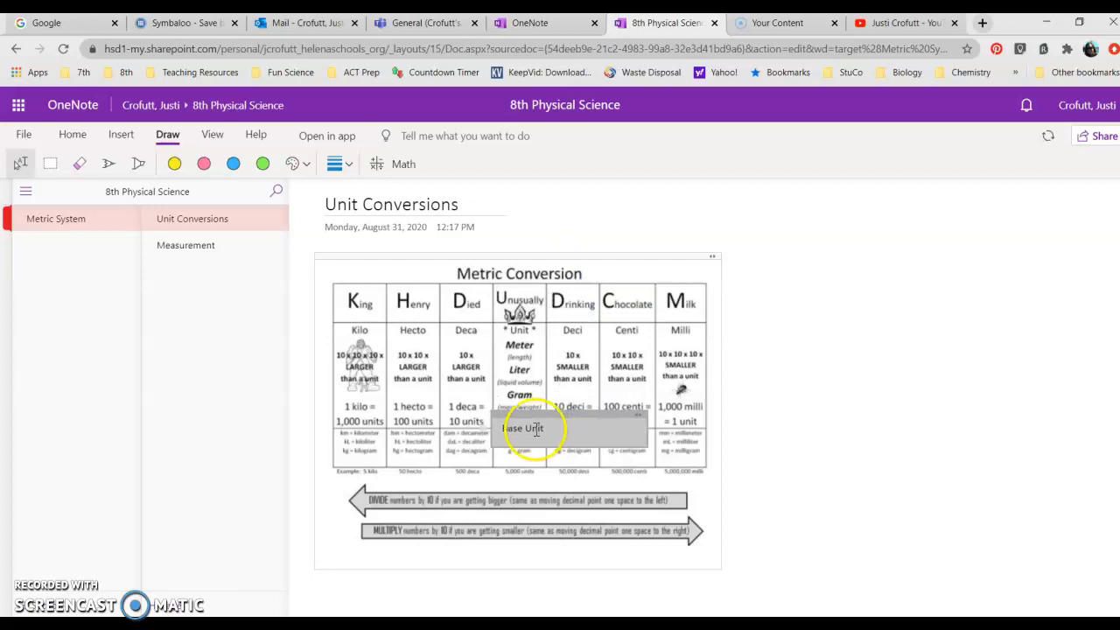
pyautogui.click(882, 383)
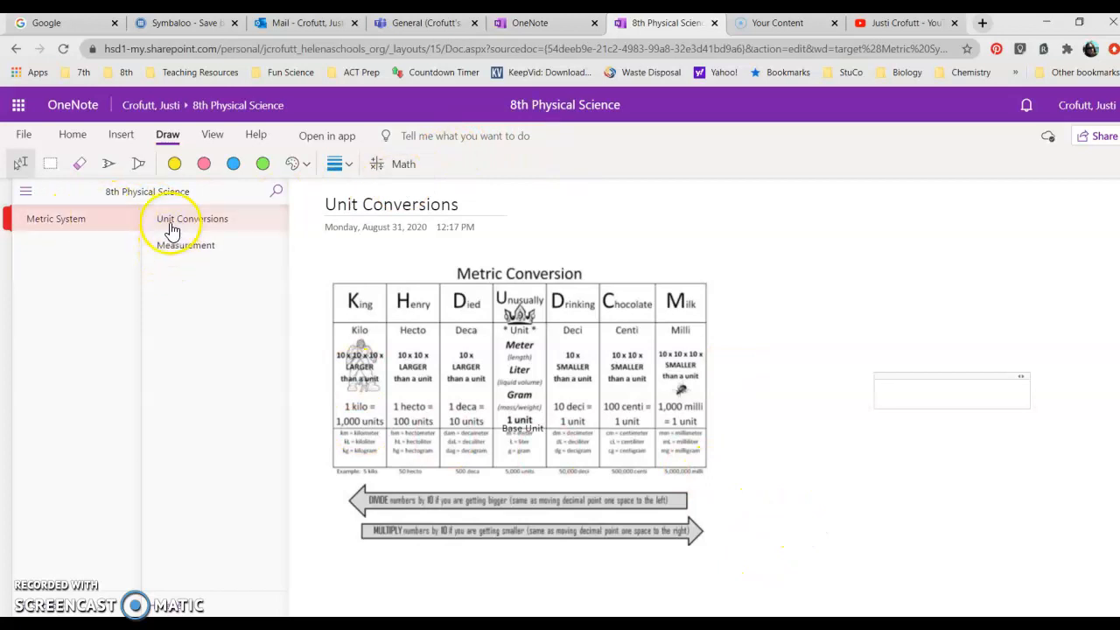
# Switch to the Teams General channel and its post with the Metric Conversion chart
pyautogui.click(411, 24)
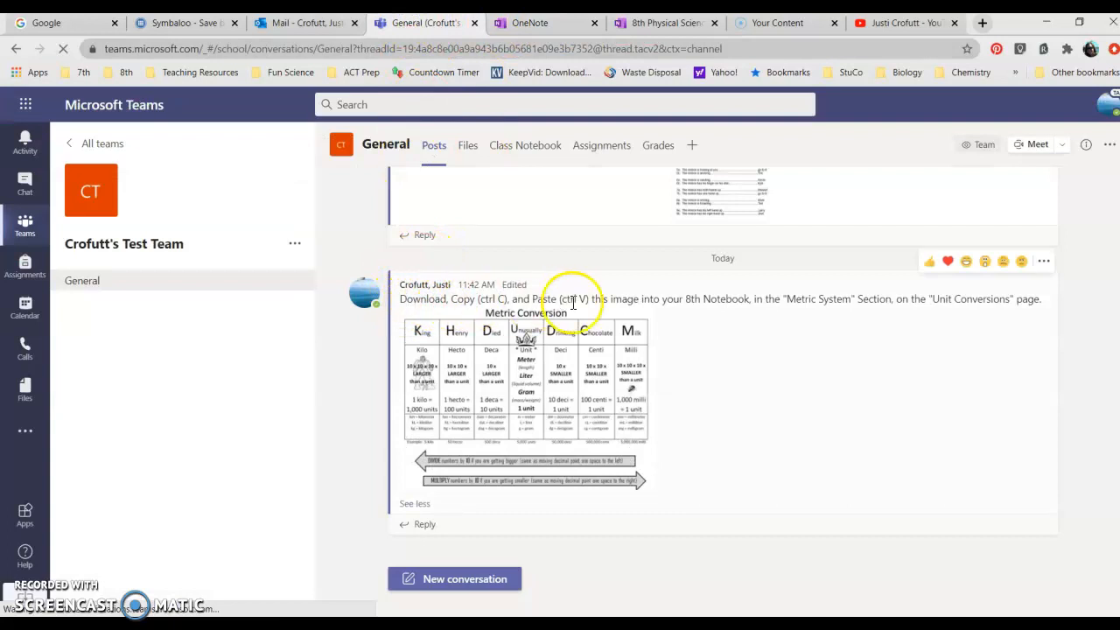